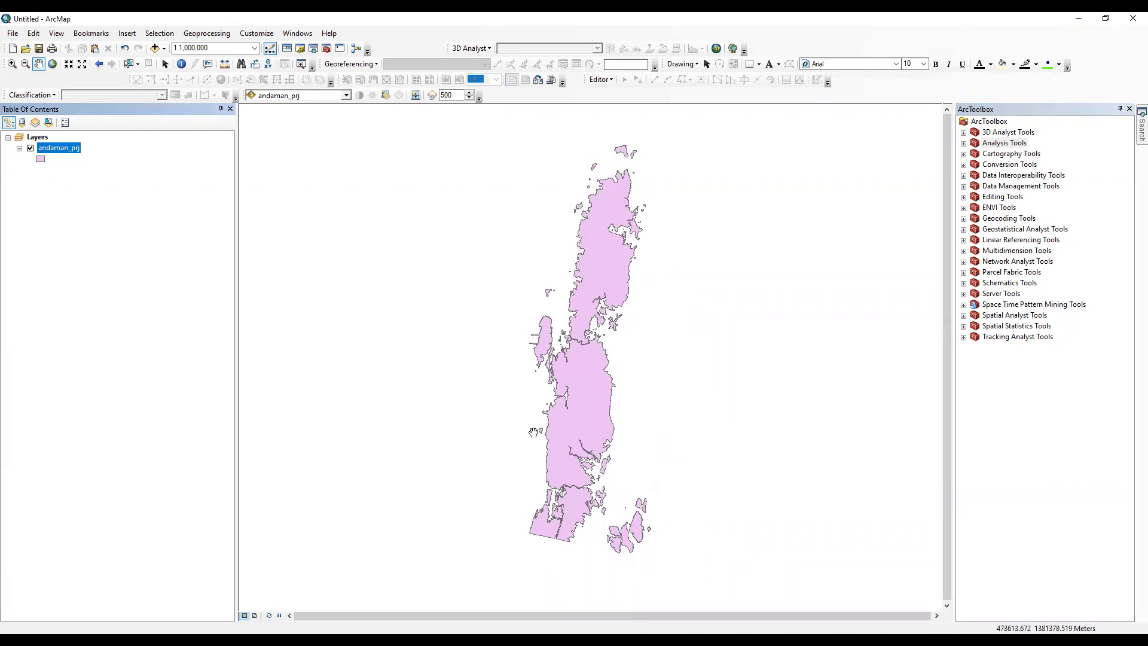
Check that andaman_prj uses the WGS_1984_UTM_Zone_46N coordinate system in its layer properties
right_click(66, 151)
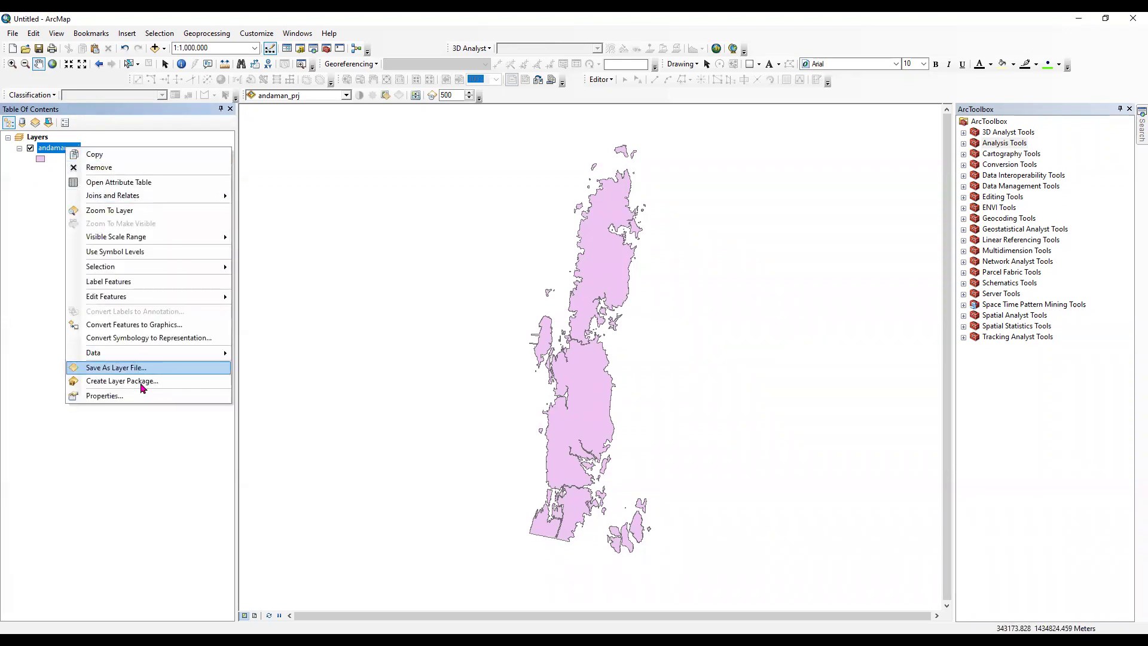
left_click(144, 396)
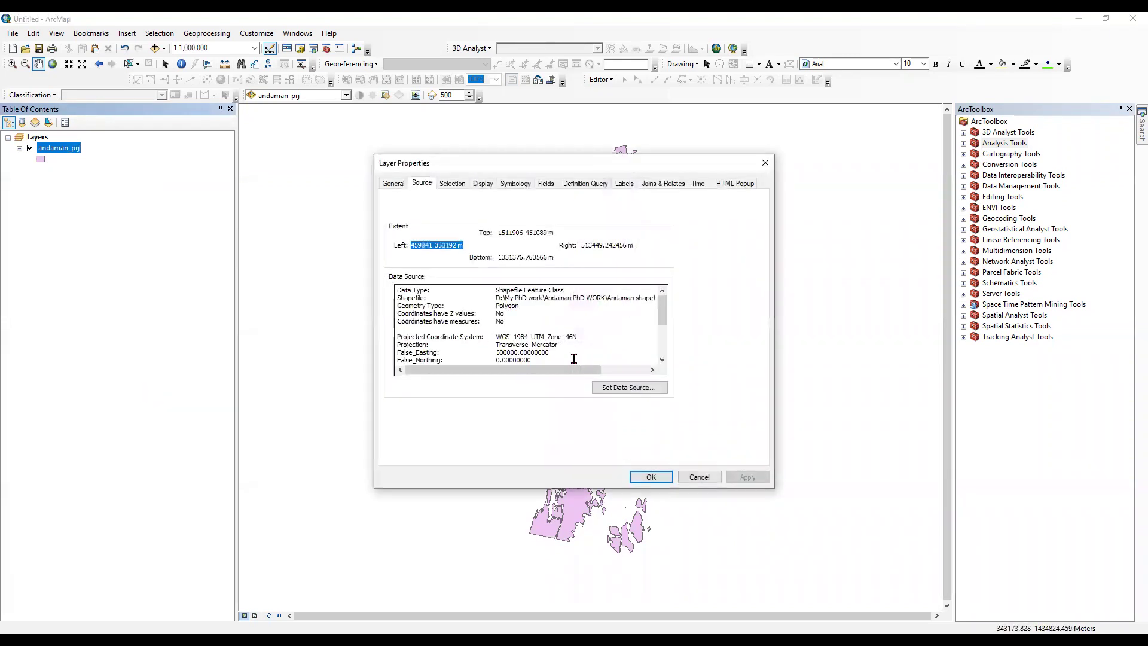
left_click_drag(503, 338, 584, 337)
left_click(586, 341)
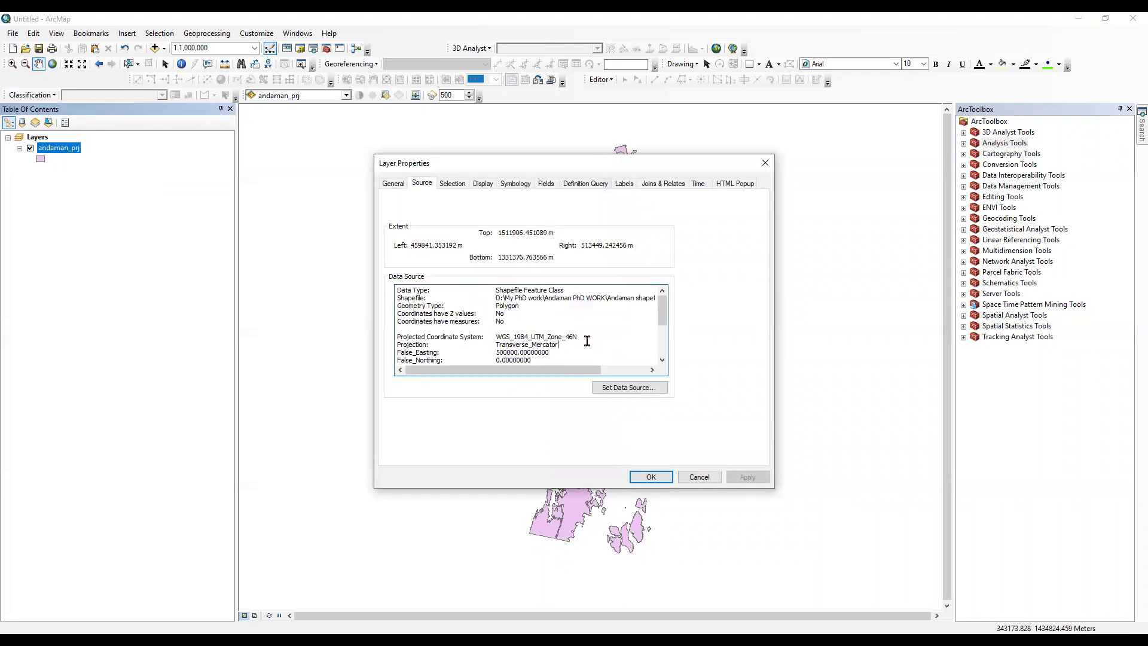
left_click_drag(585, 335, 500, 341)
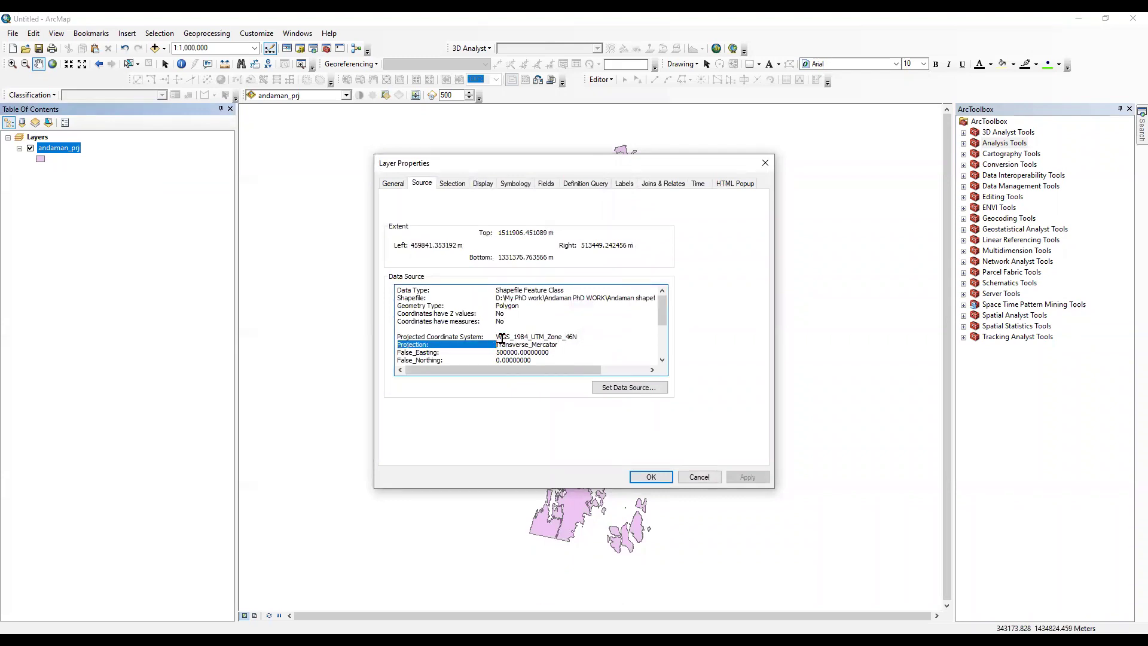
left_click(499, 337)
left_click_drag(495, 336, 575, 338)
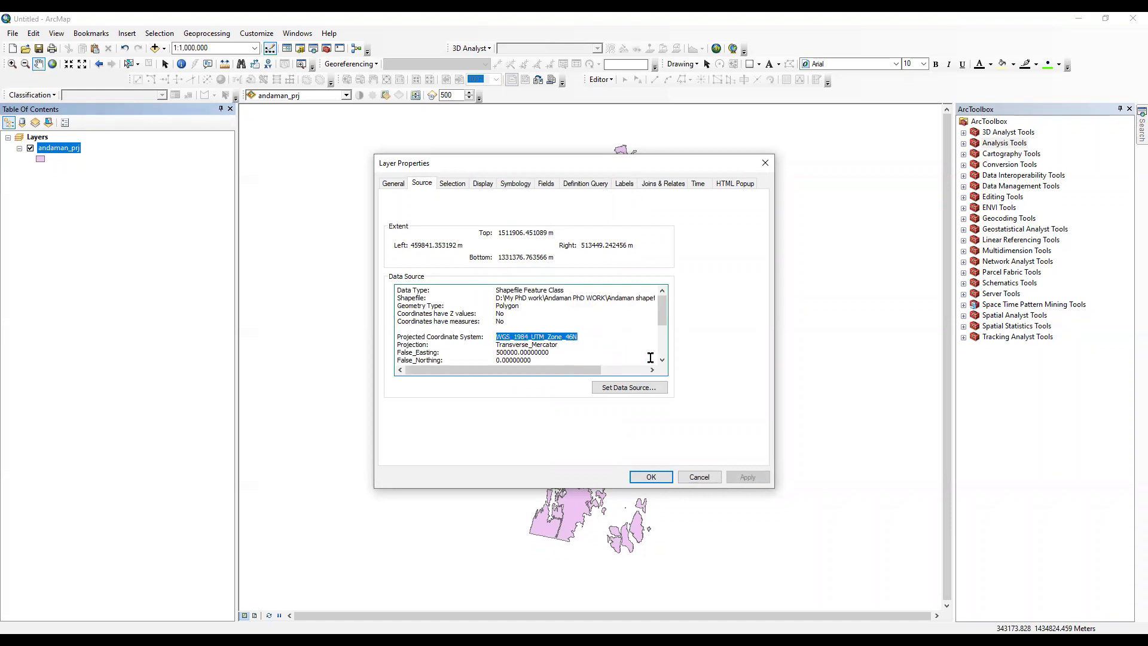
left_click(698, 477)
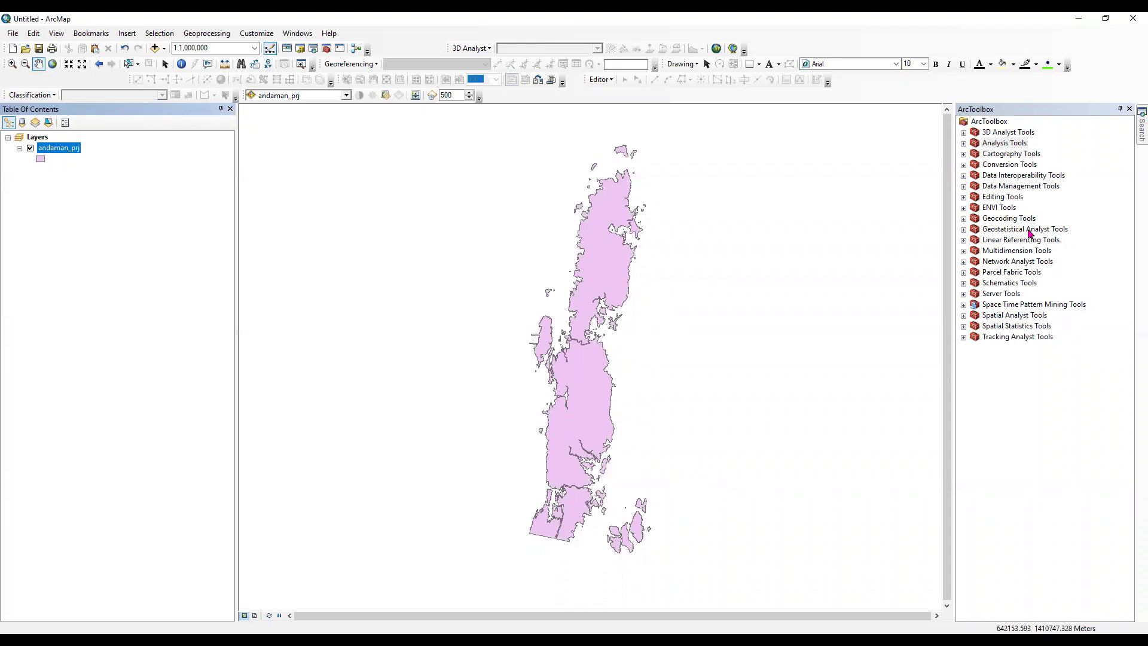
Open Multiple Ring Buffer from Analysis Tools > Proximity and move it beside the map
left_click(964, 144)
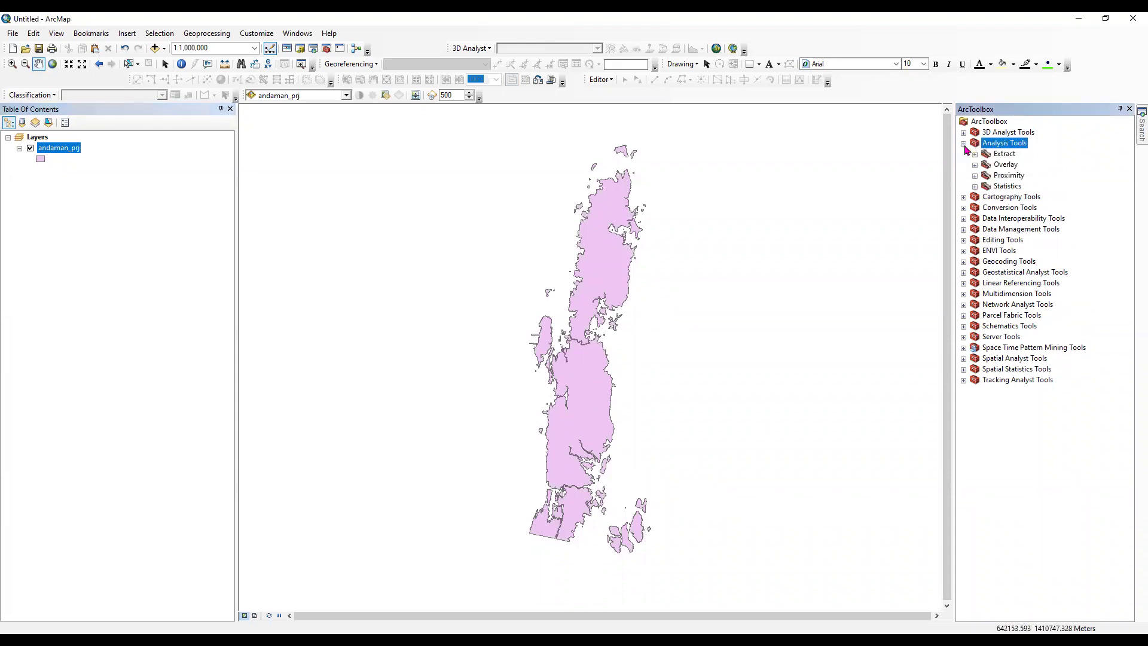
left_click(975, 176)
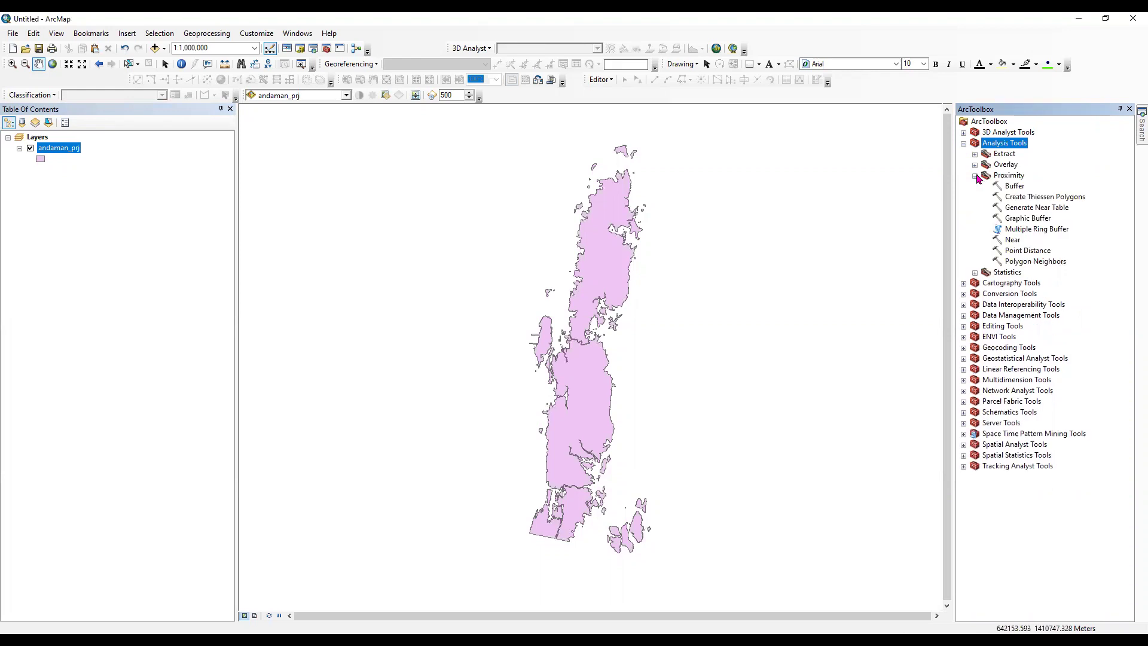
double_click(1041, 230)
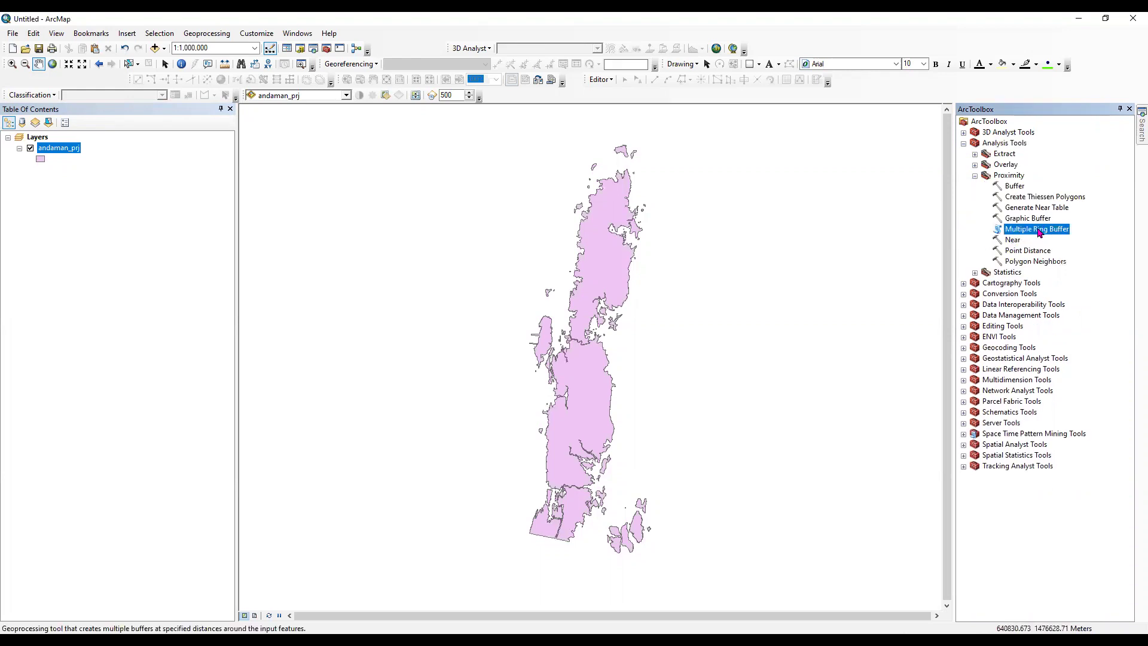
left_click_drag(722, 185, 912, 181)
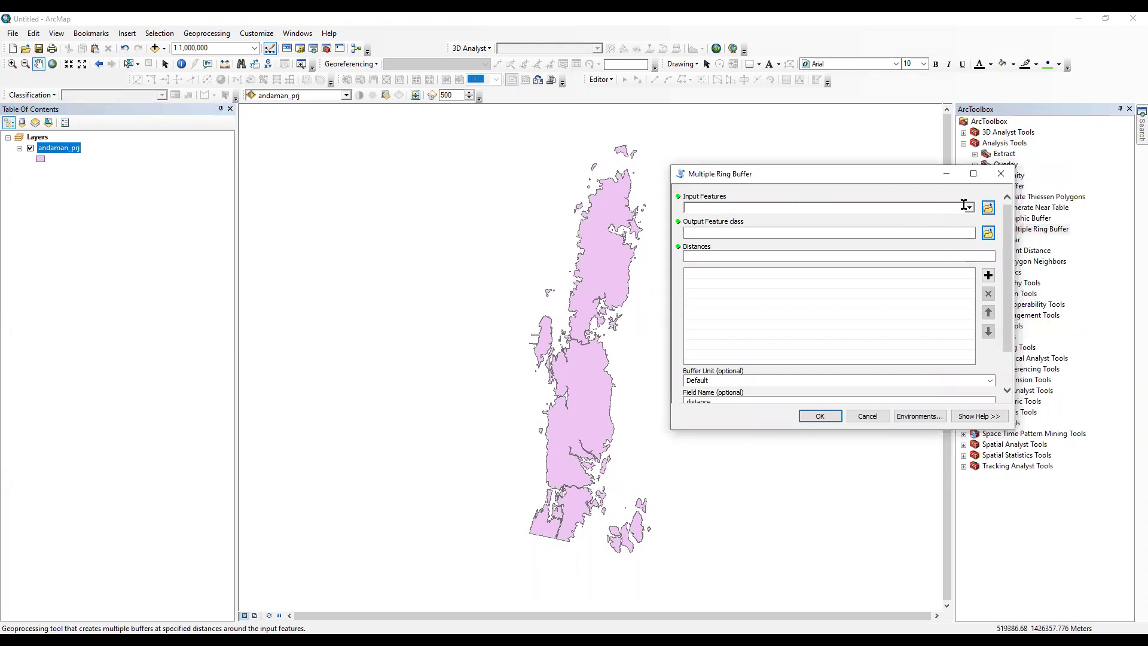
Buffer andaman_prj at distances 1000, 2000, 3000, 4000 and 5000
left_click(808, 212)
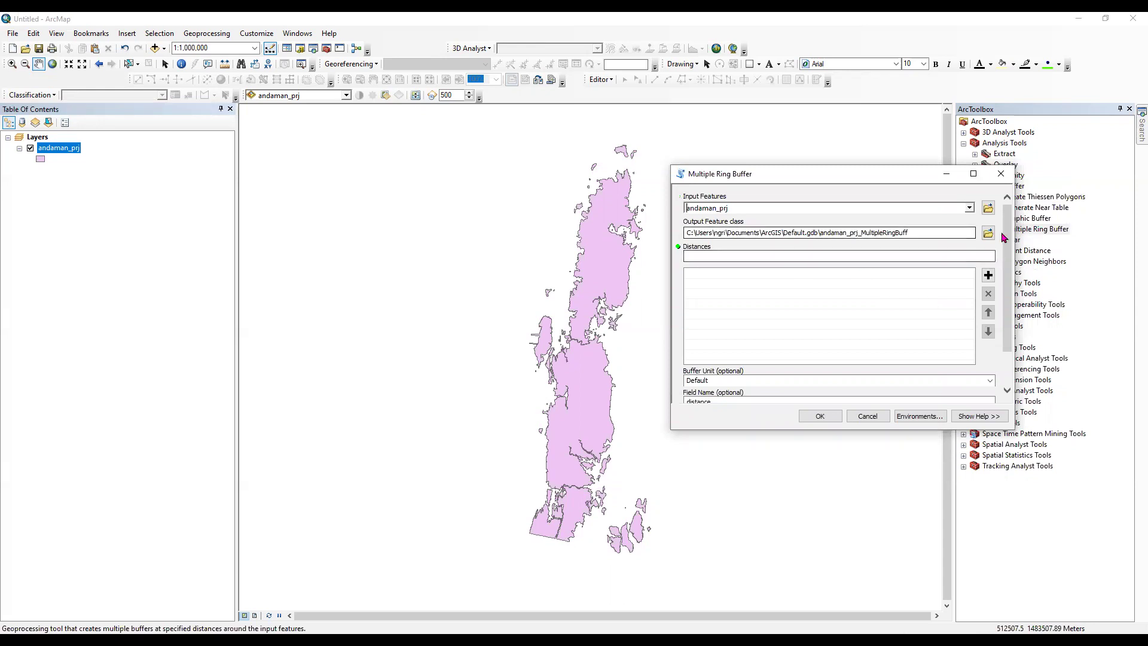
left_click(967, 257)
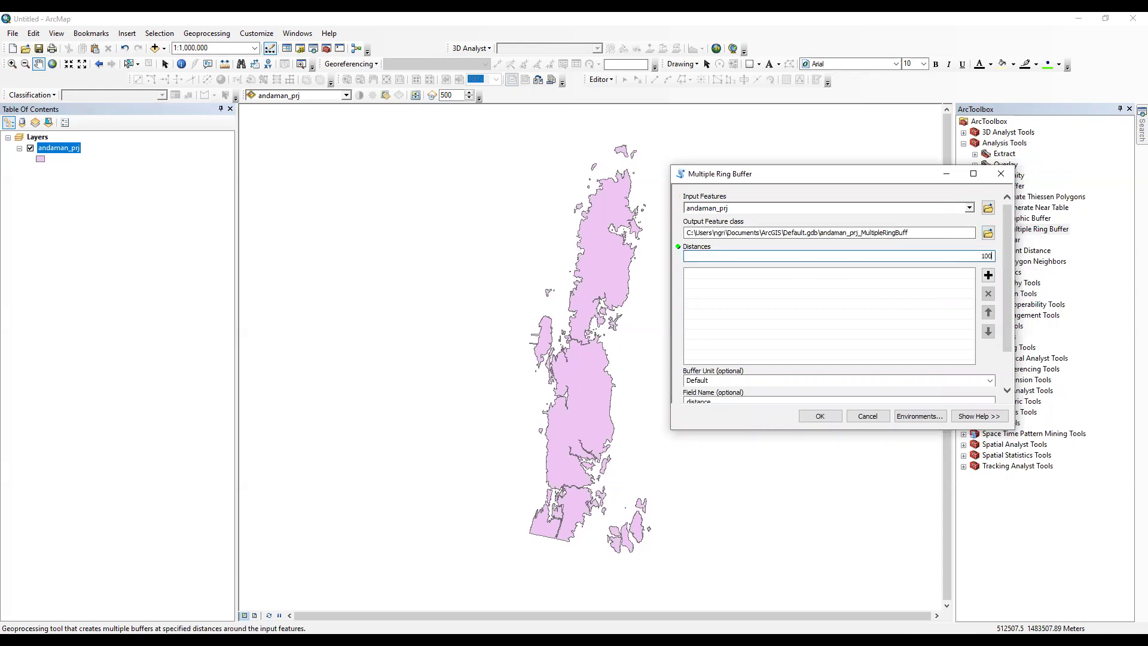
left_click(987, 275)
left_click(988, 276)
left_click(968, 253)
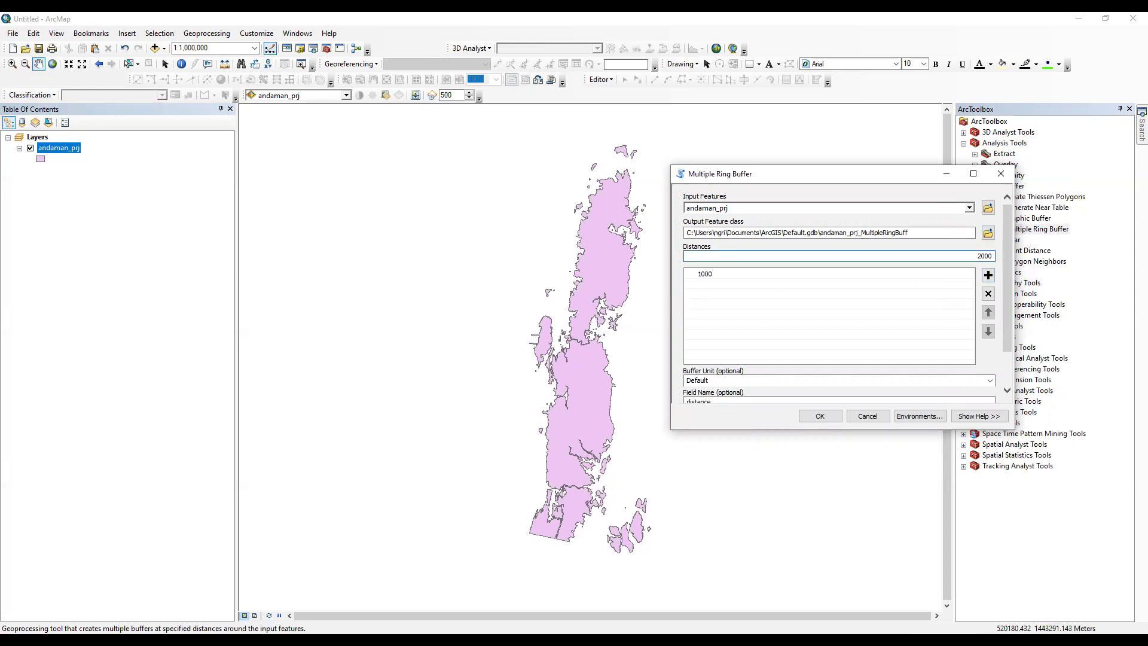
left_click(987, 275)
left_click(988, 275)
left_click(987, 276)
left_click(986, 275)
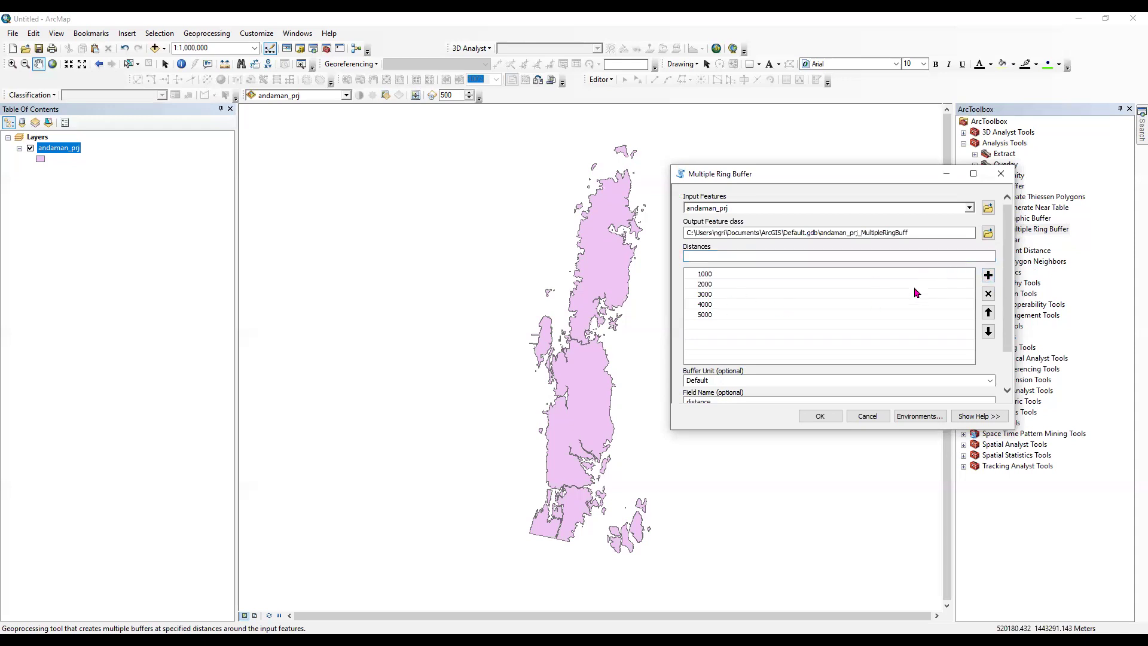
scroll(1006, 321, "down", 2)
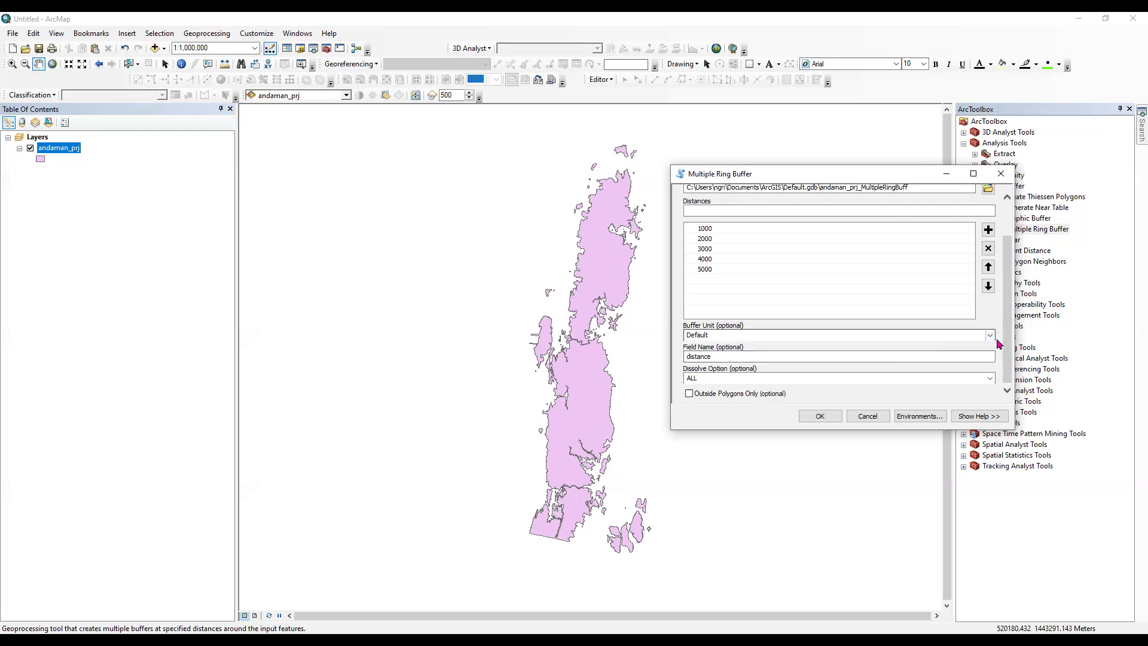
Set the buffer unit to Meters, keep field name 'distance', and run the buffer
left_click(989, 335)
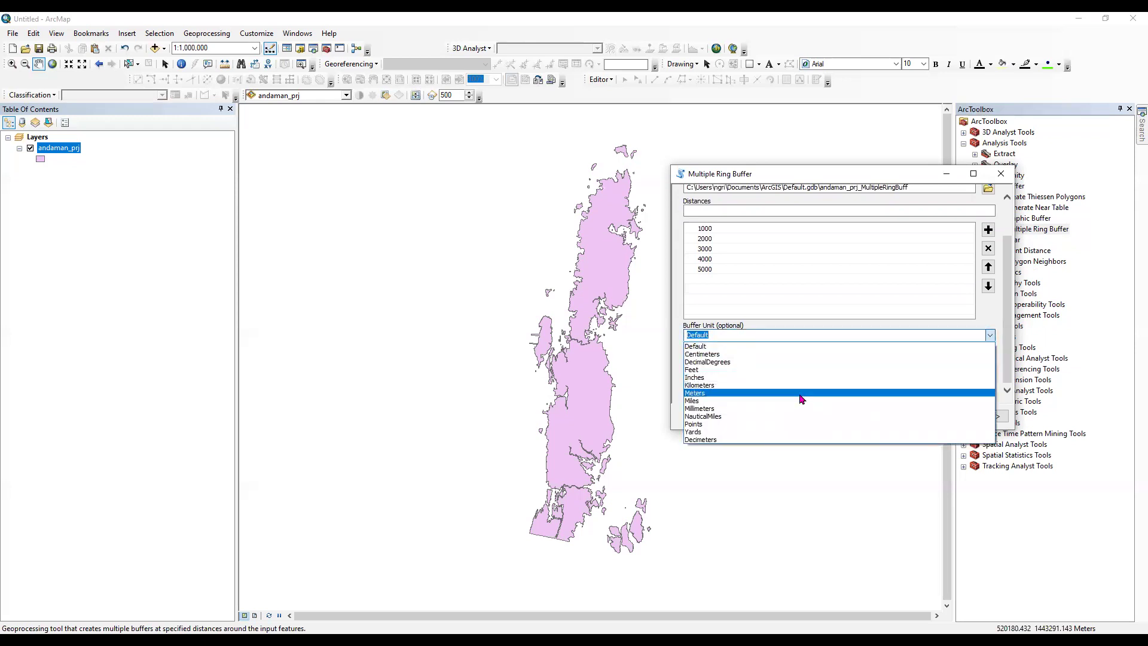
left_click(803, 394)
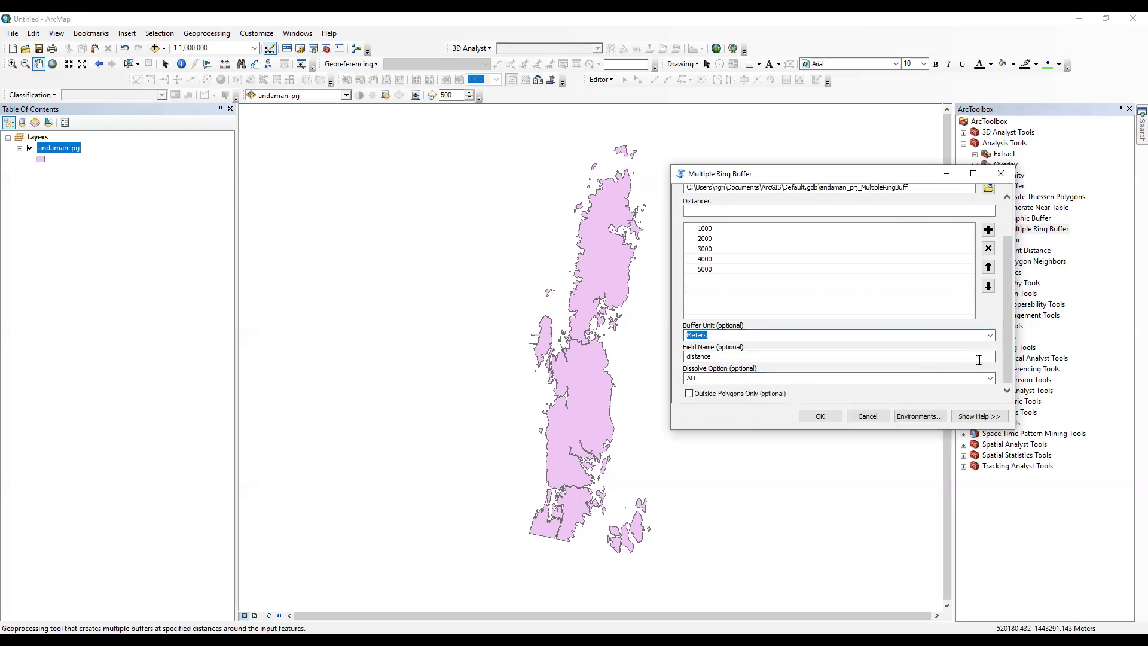
left_click(983, 355)
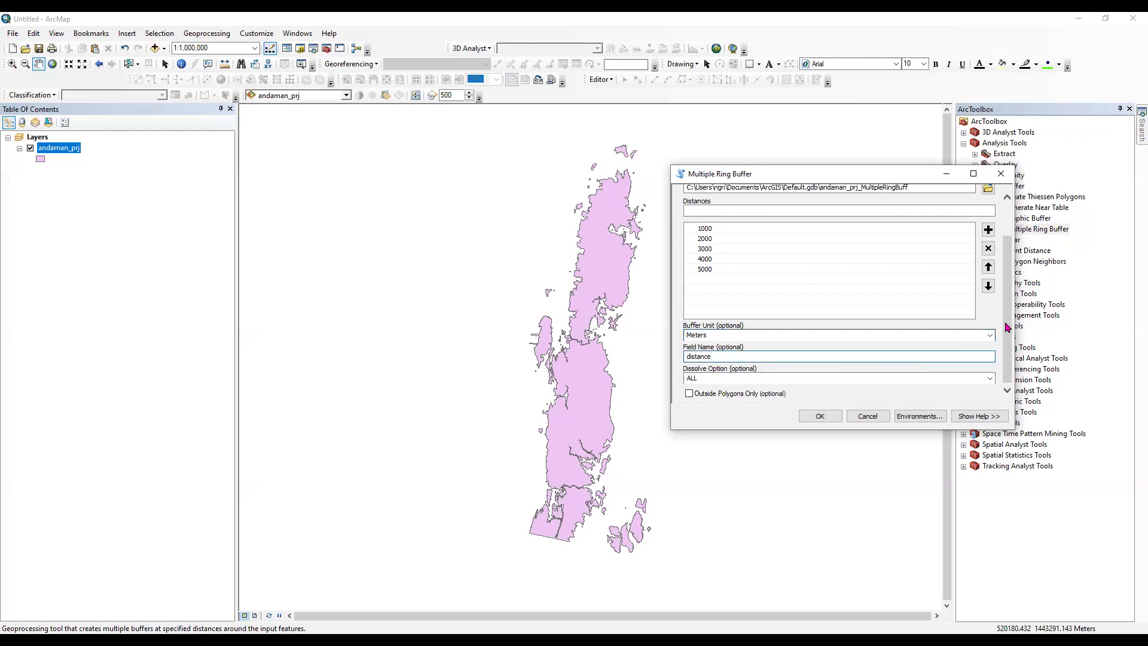
left_click(818, 418)
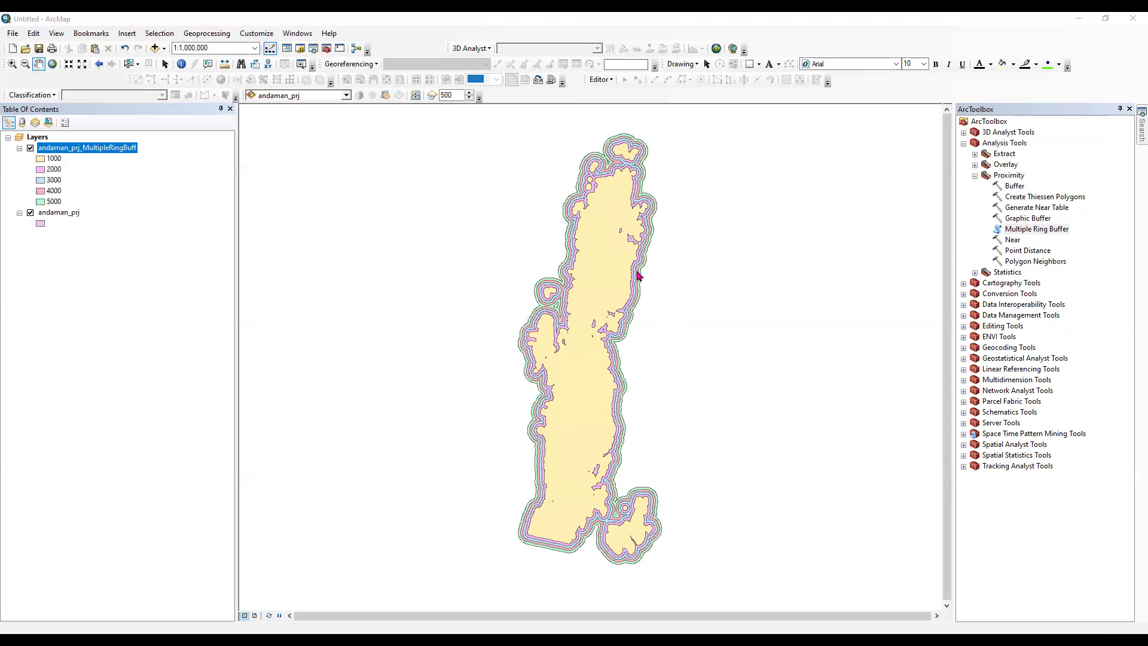
Open the context menu of the new andaman_prj_MultipleRingBuff layer
right_click(75, 153)
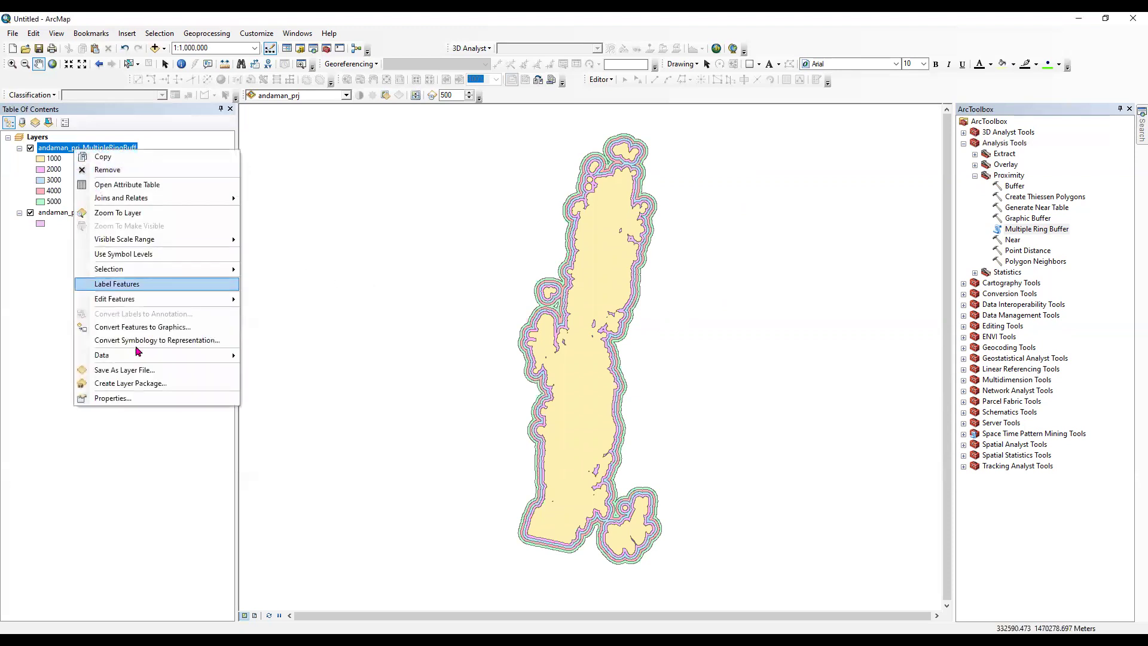
Symbolize the ring layer by unique 'distance' values with a multicolour ramp
left_click(141, 394)
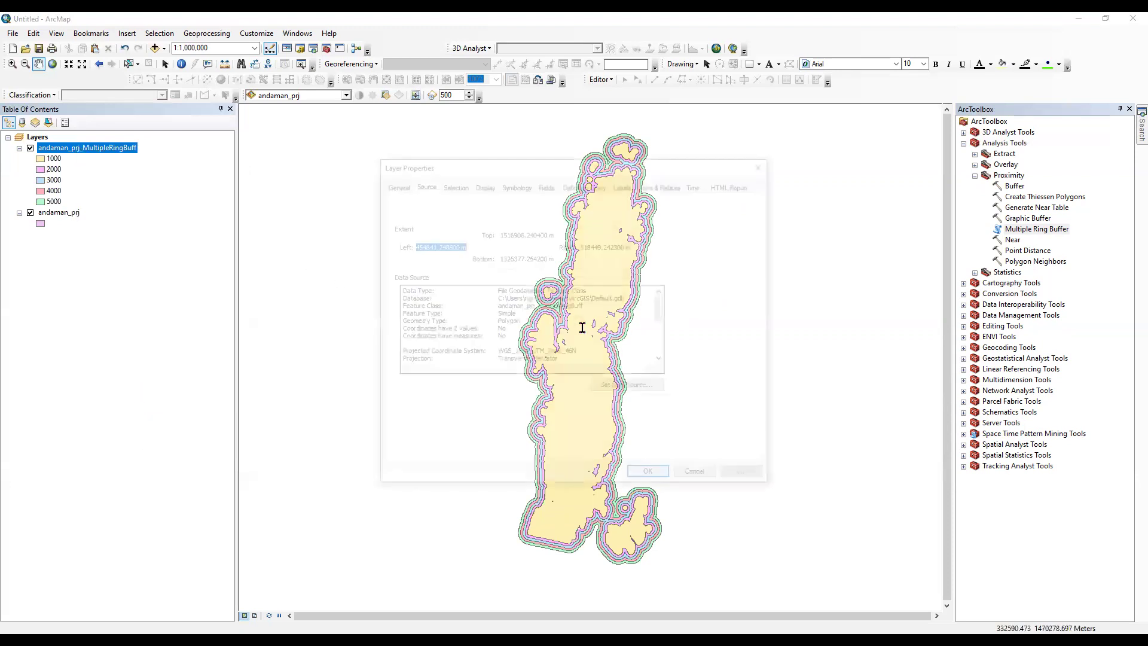
left_click(514, 184)
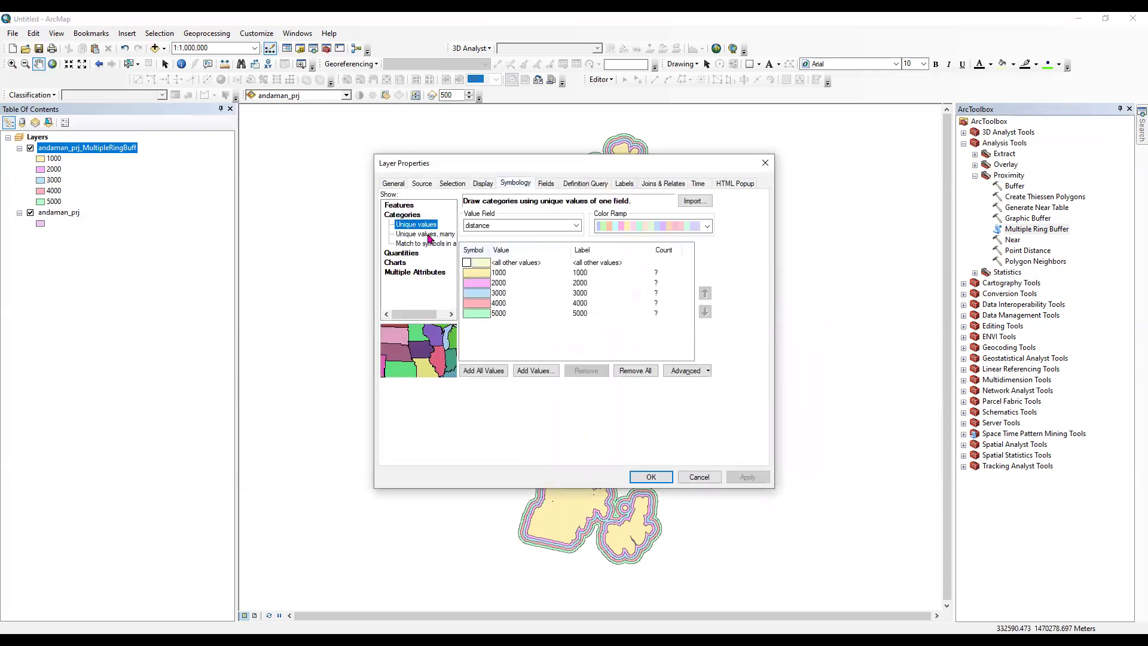
left_click(527, 227)
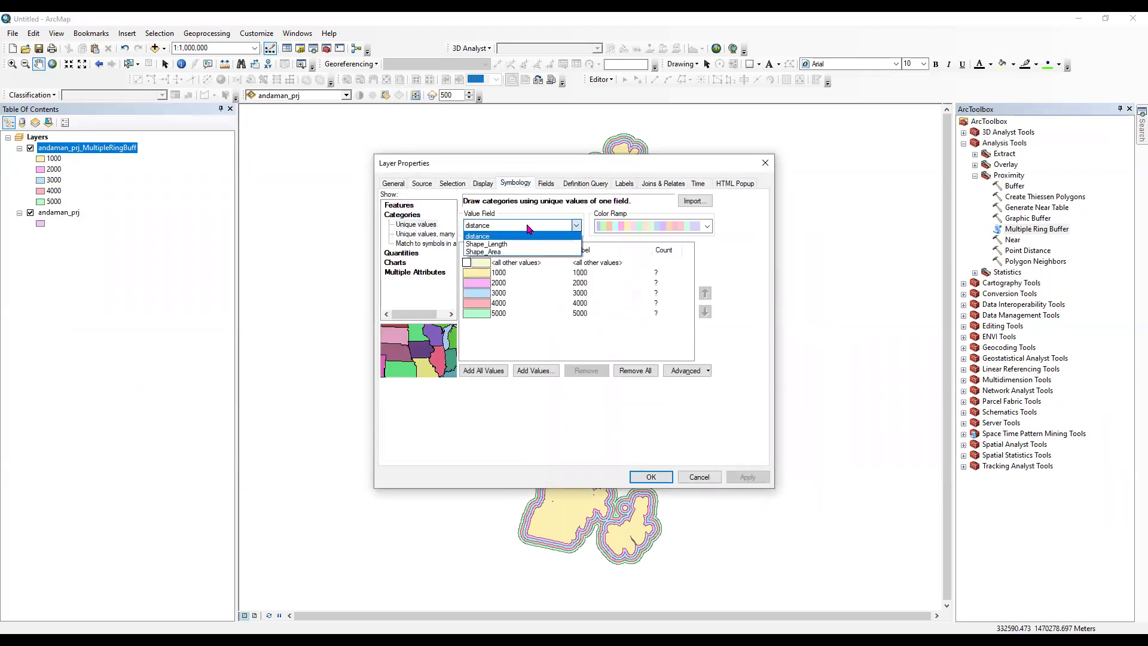
left_click(529, 241)
left_click(678, 226)
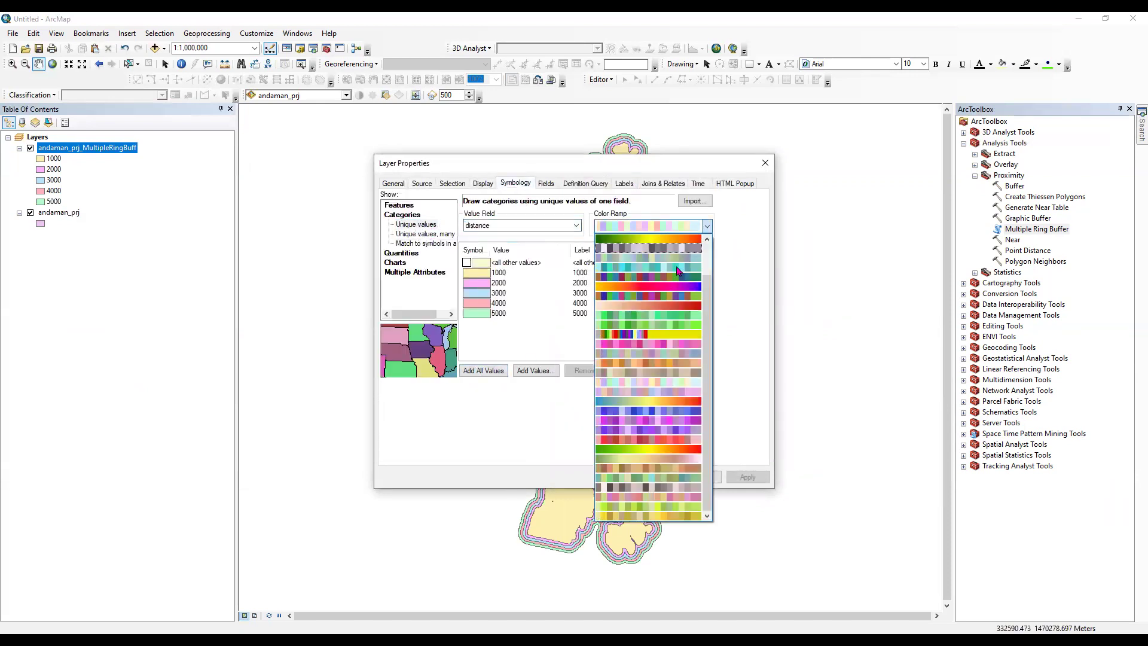
left_click(677, 278)
left_click(745, 476)
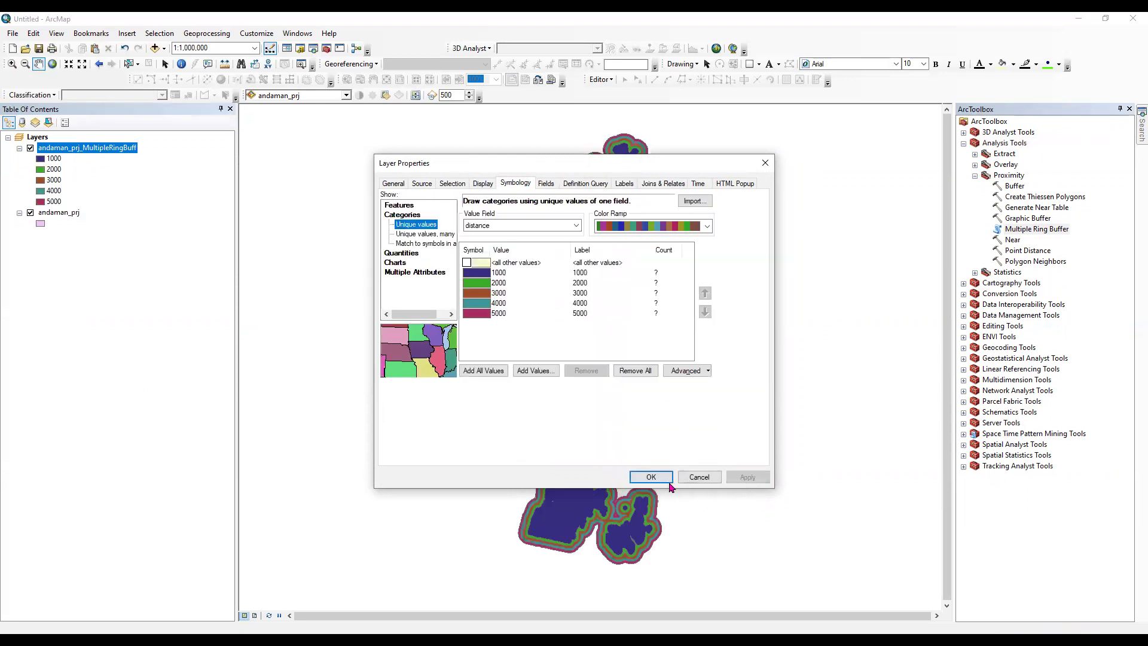
left_click(651, 476)
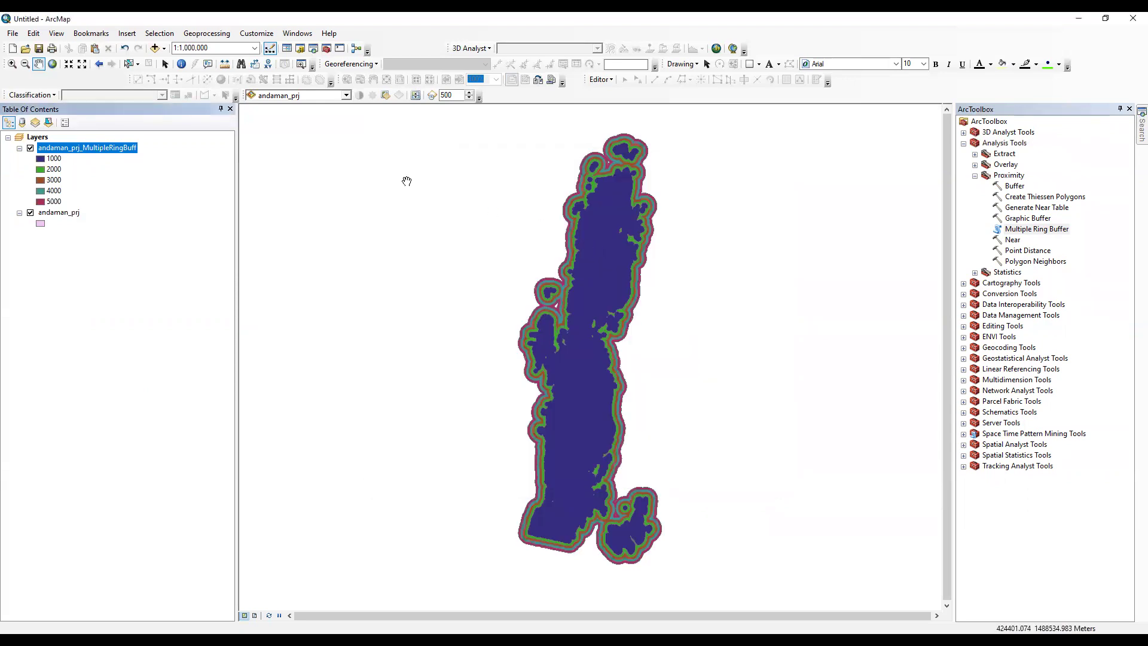
Zoom in twice on the western coast rings, then open the ring layer's context menu
left_click(12, 64)
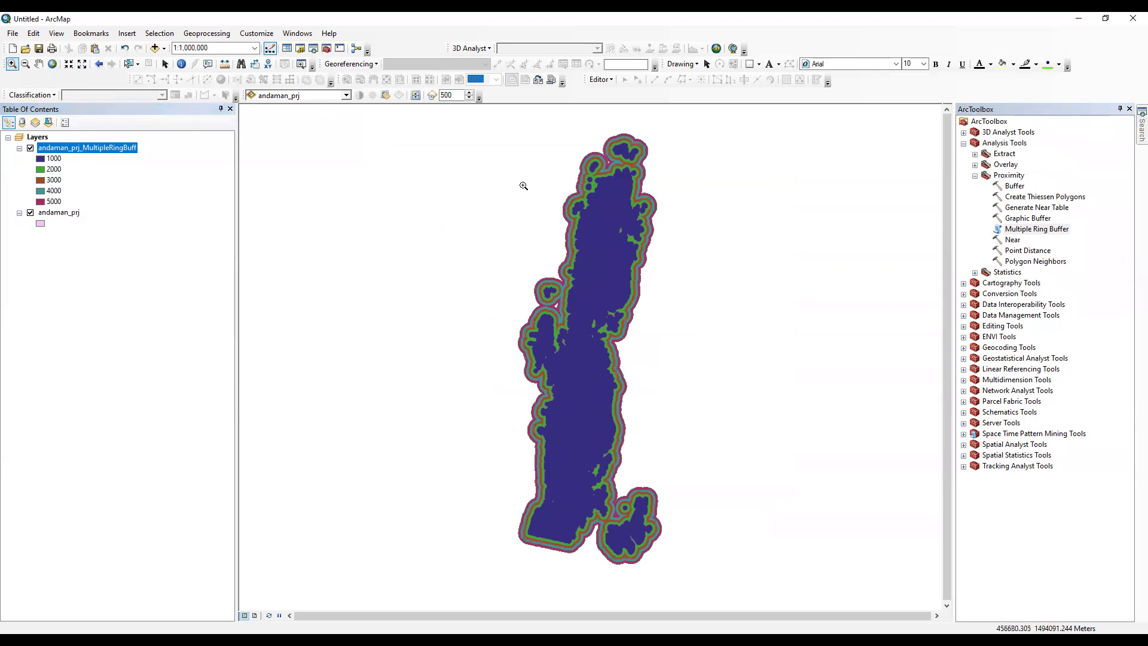
left_click_drag(523, 185, 657, 290)
left_click_drag(326, 166, 579, 333)
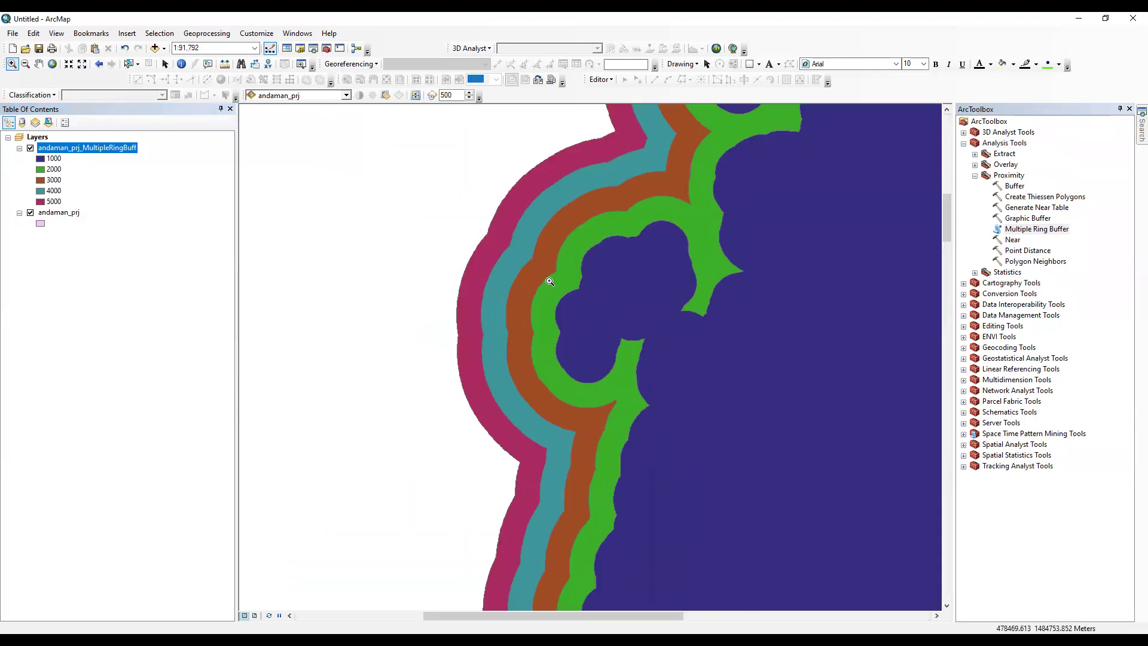
right_click(91, 150)
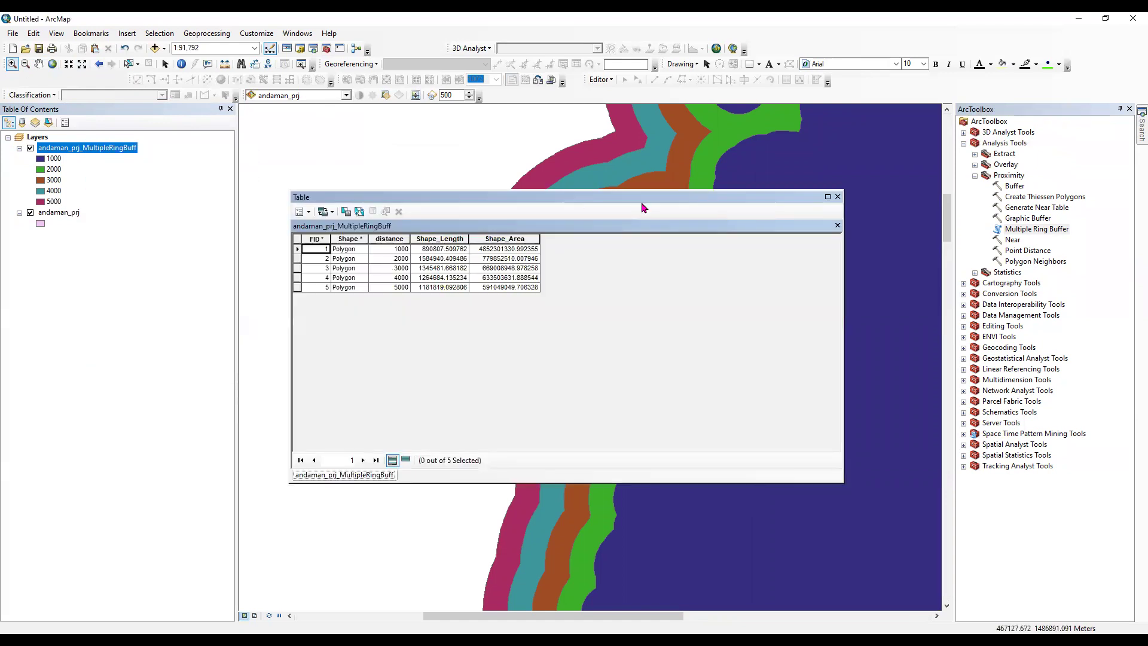
left_click_drag(641, 207, 833, 215)
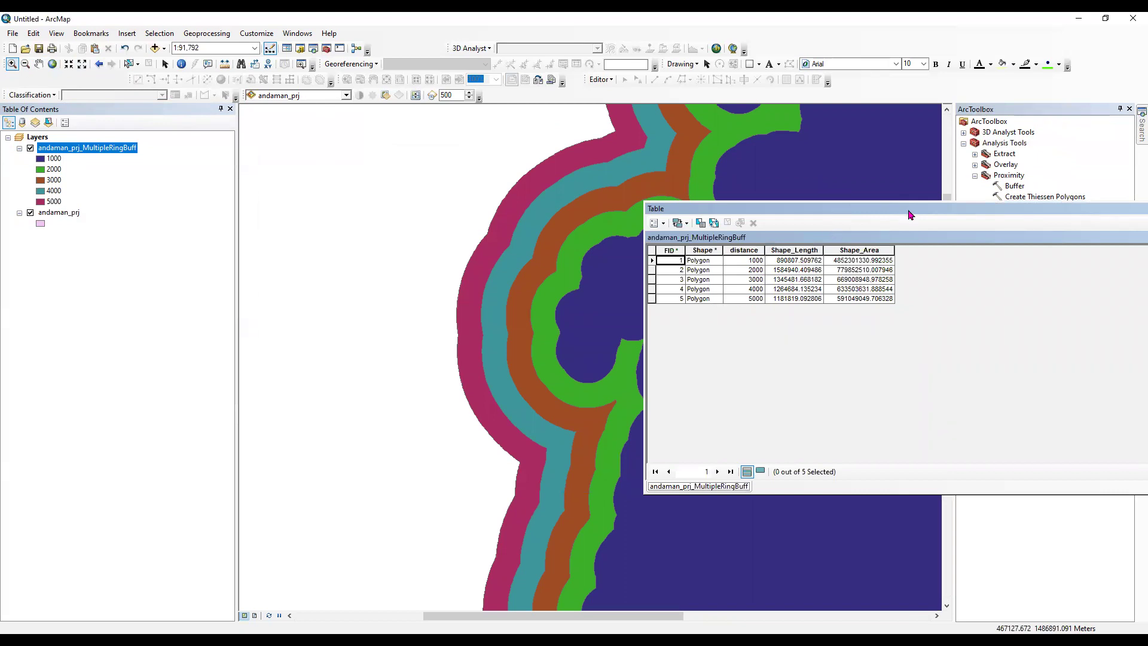
left_click_drag(909, 215, 877, 254)
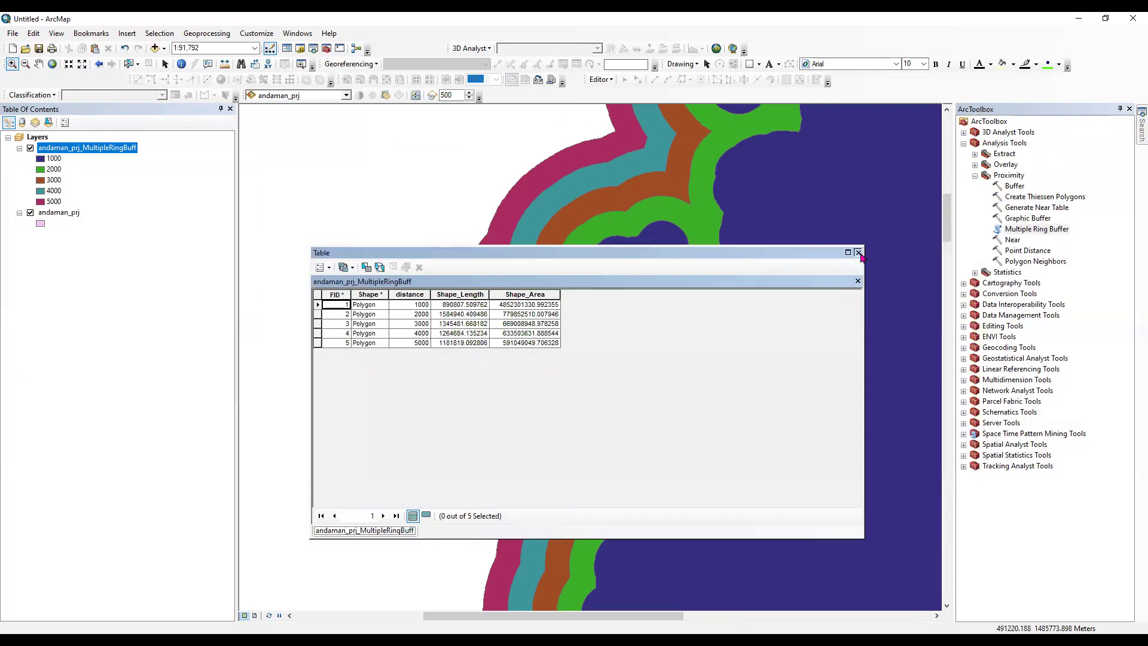
left_click(858, 253)
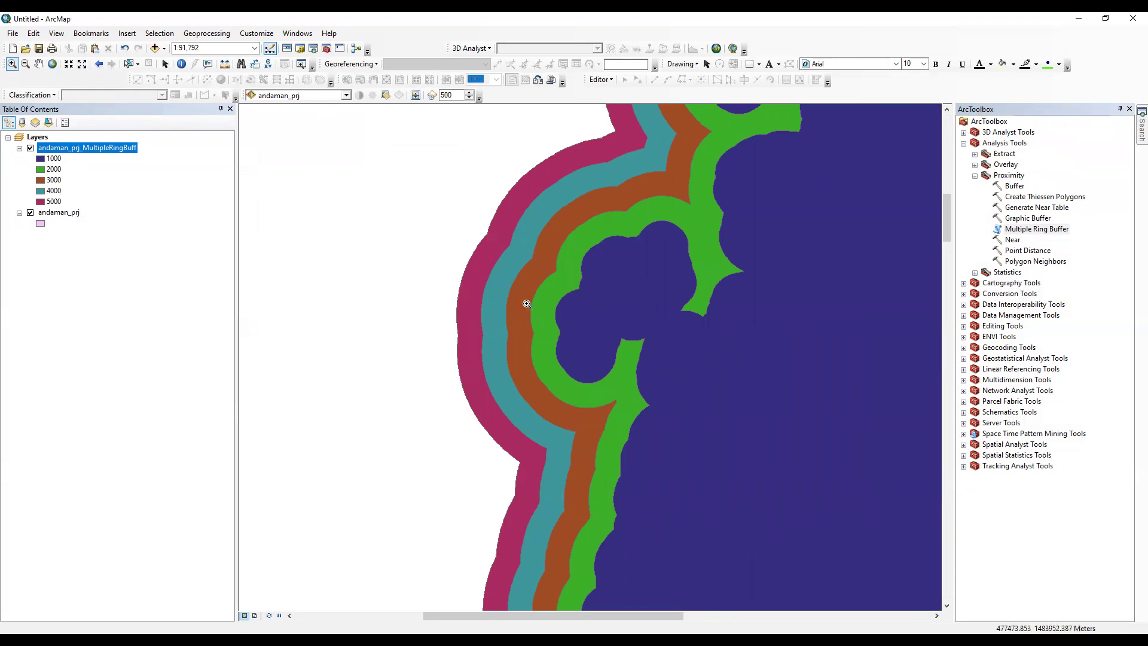
scroll(385, 267, "up", 3)
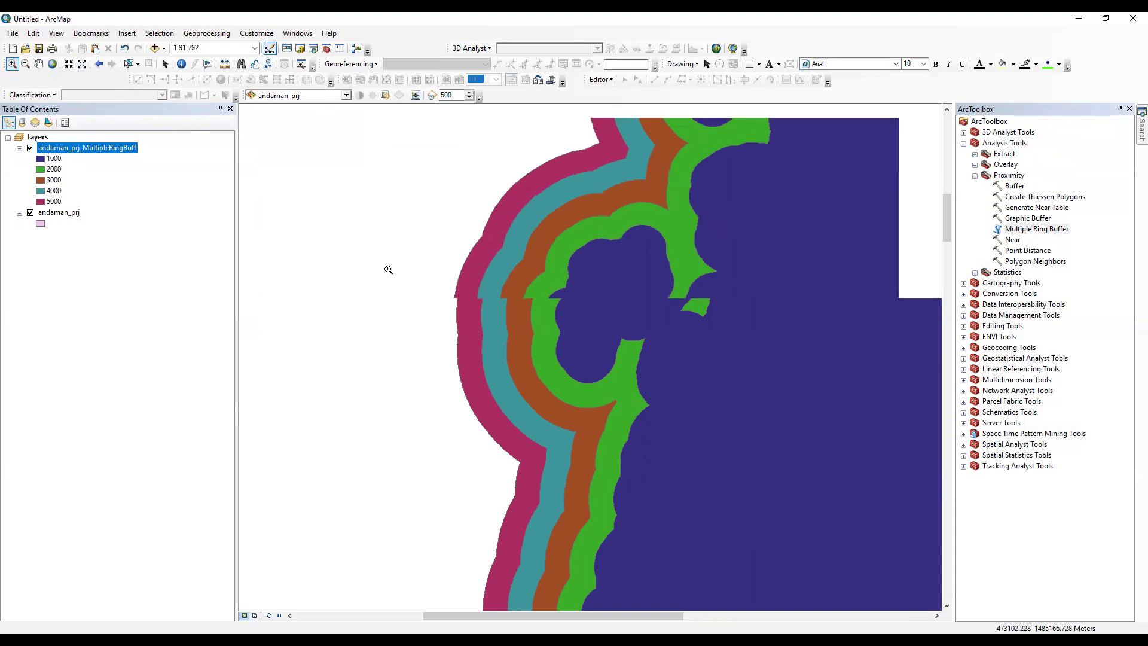
scroll(387, 266, "up", 2)
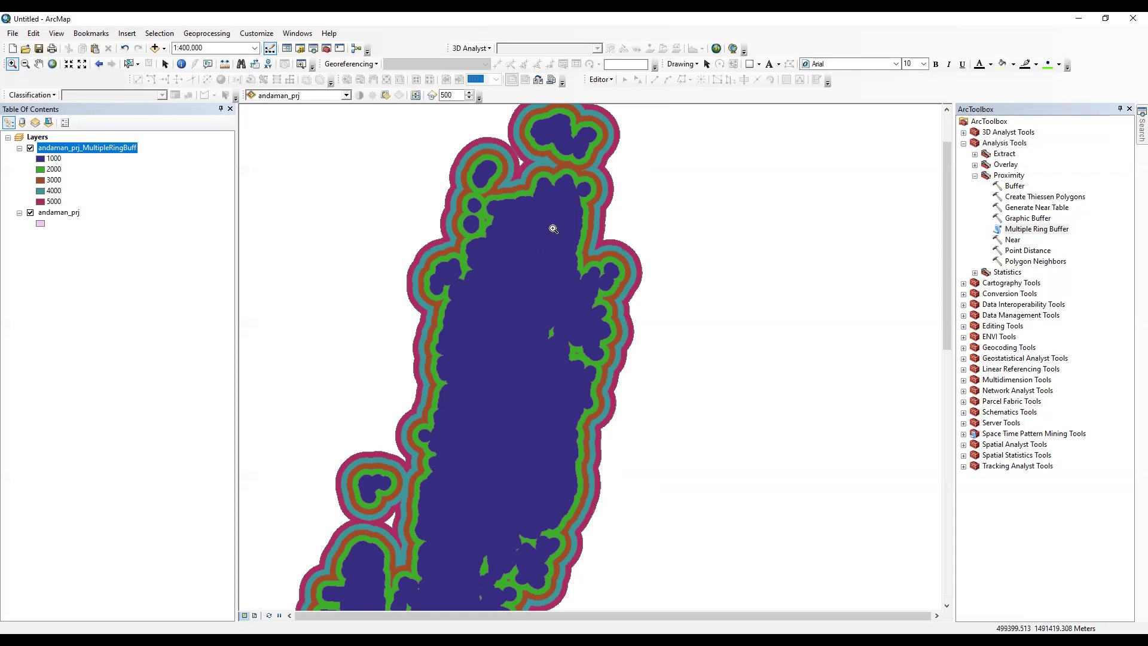
scroll(554, 229, "down", 1)
scroll(556, 232, "down", 1)
scroll(559, 239, "up", 1)
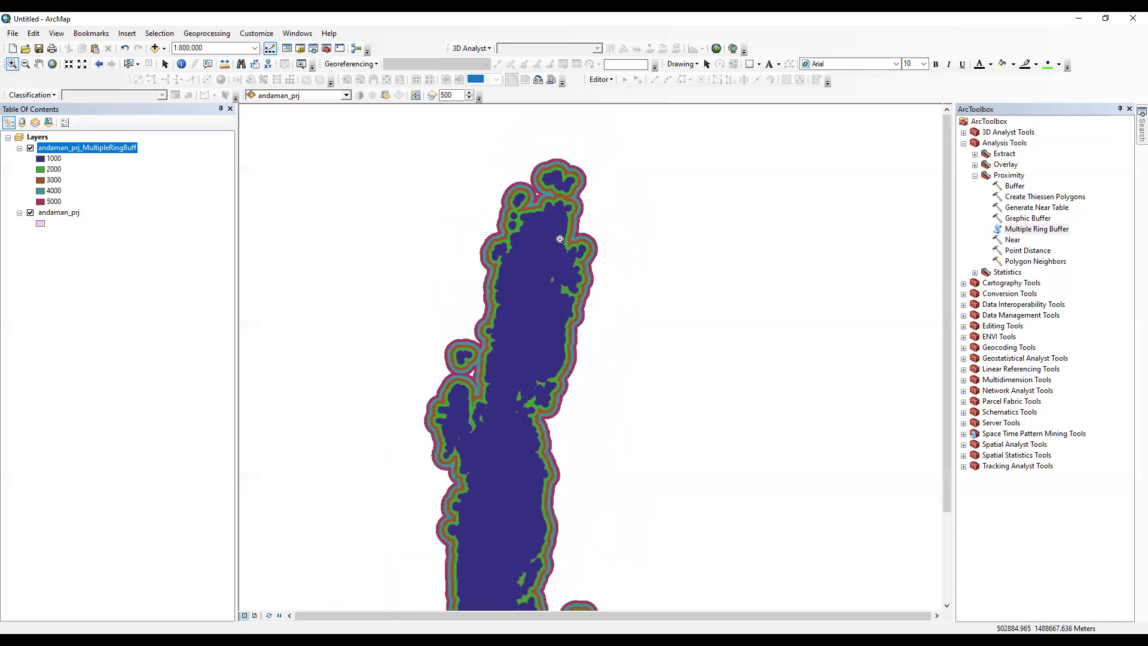
scroll(559, 239, "down", 1)
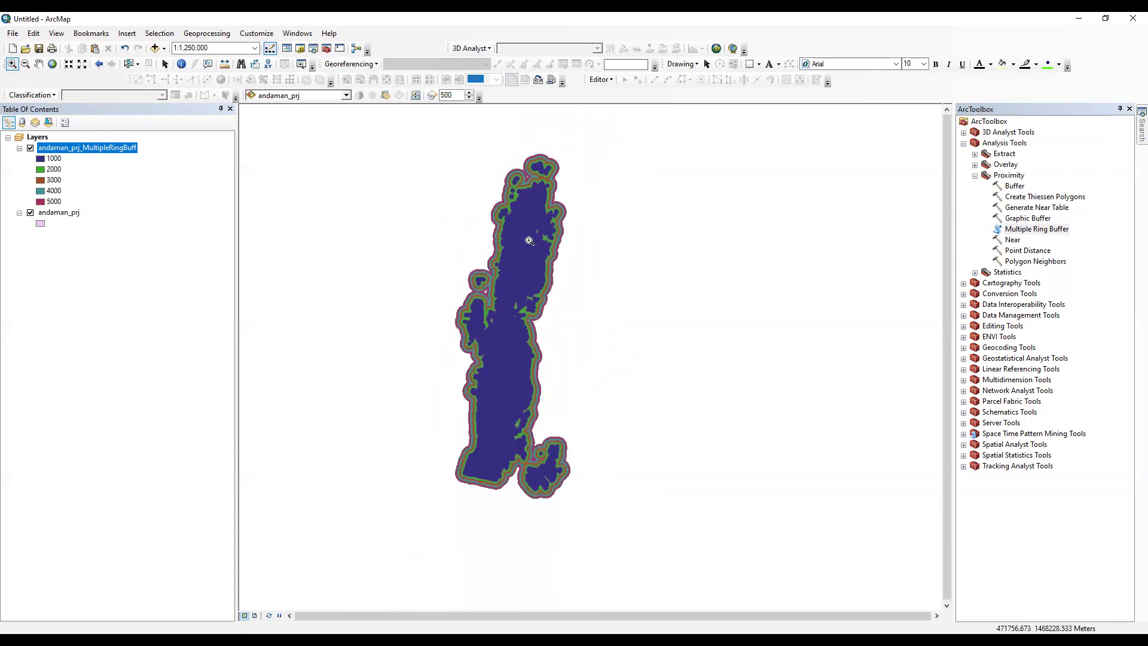